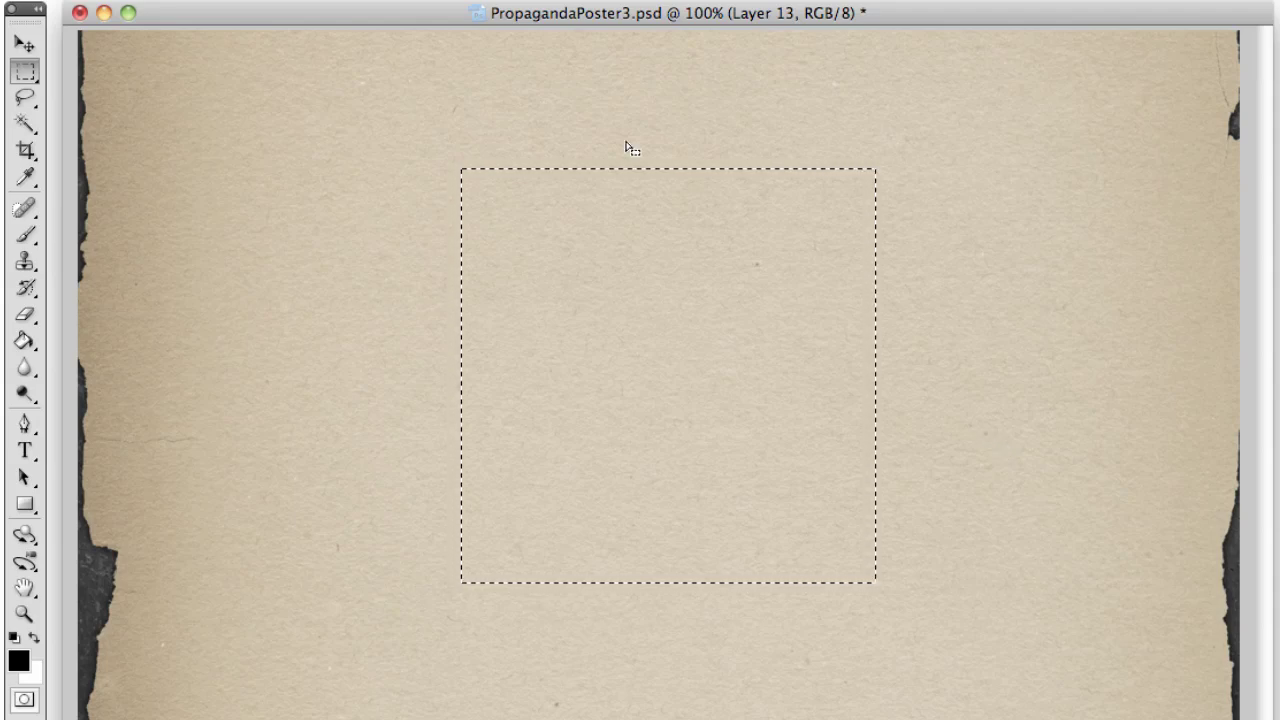
Step: Close the poster without saving and paste the copied square into a new clipboard-sized document
left_click(79, 12)
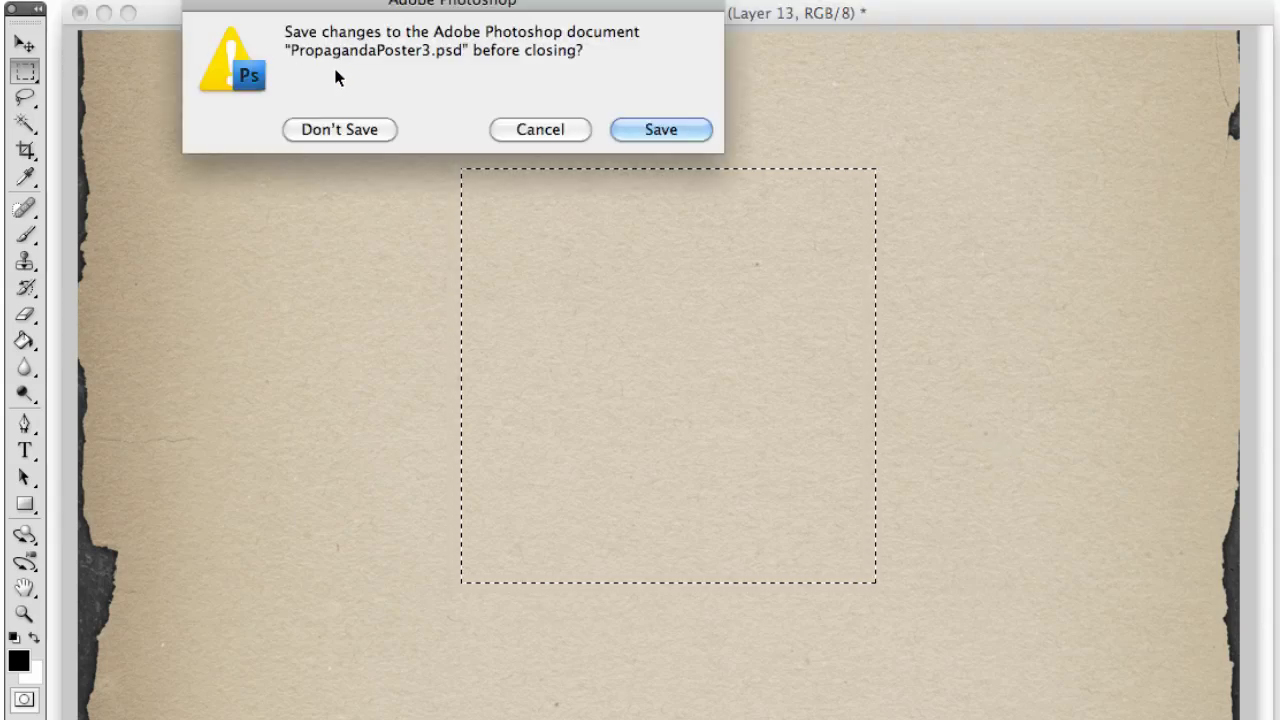
left_click(389, 130)
key("ctrl+n")
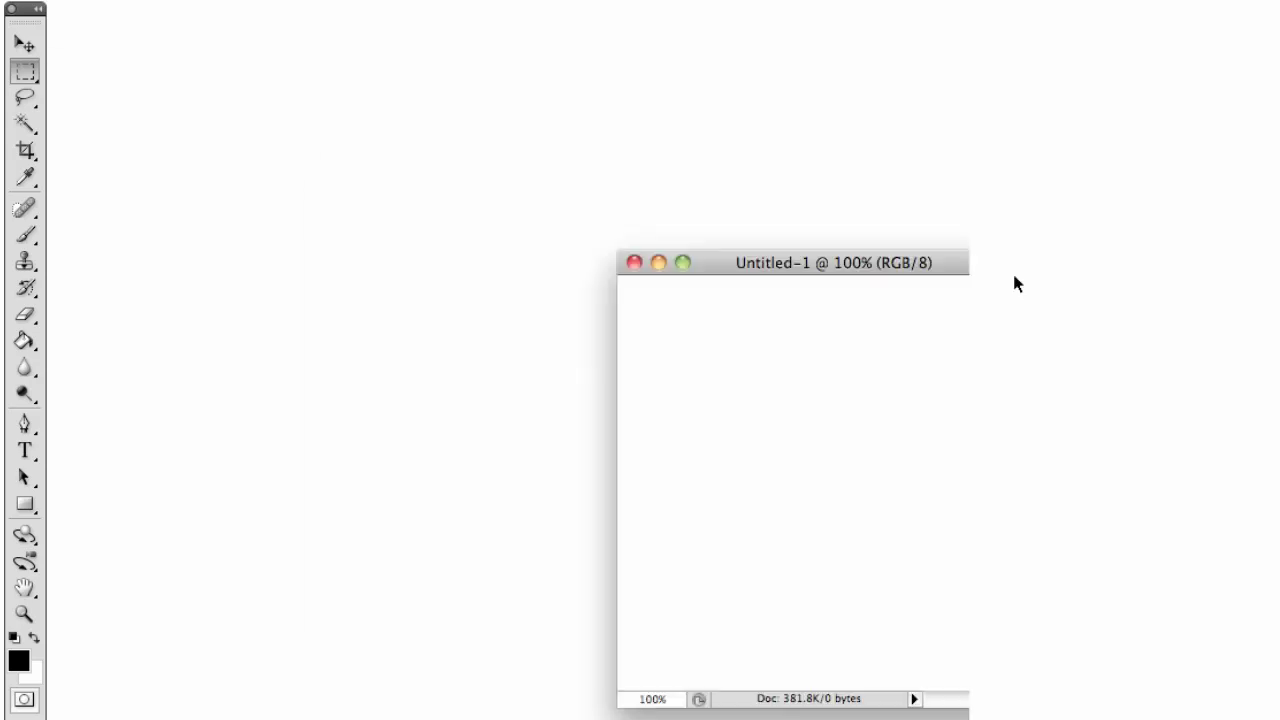
key("ctrl+v")
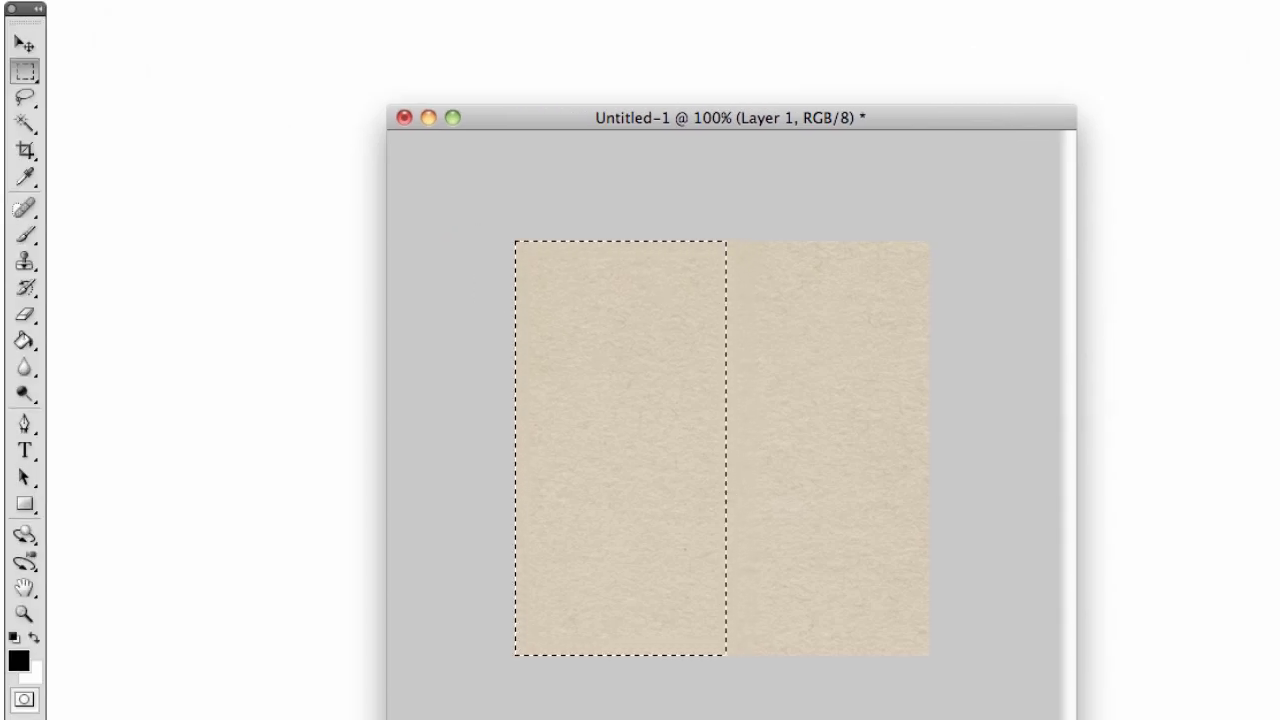
Step: Cut the texture's left half, move it to the right side, and merge it down
key("ctrl+x")
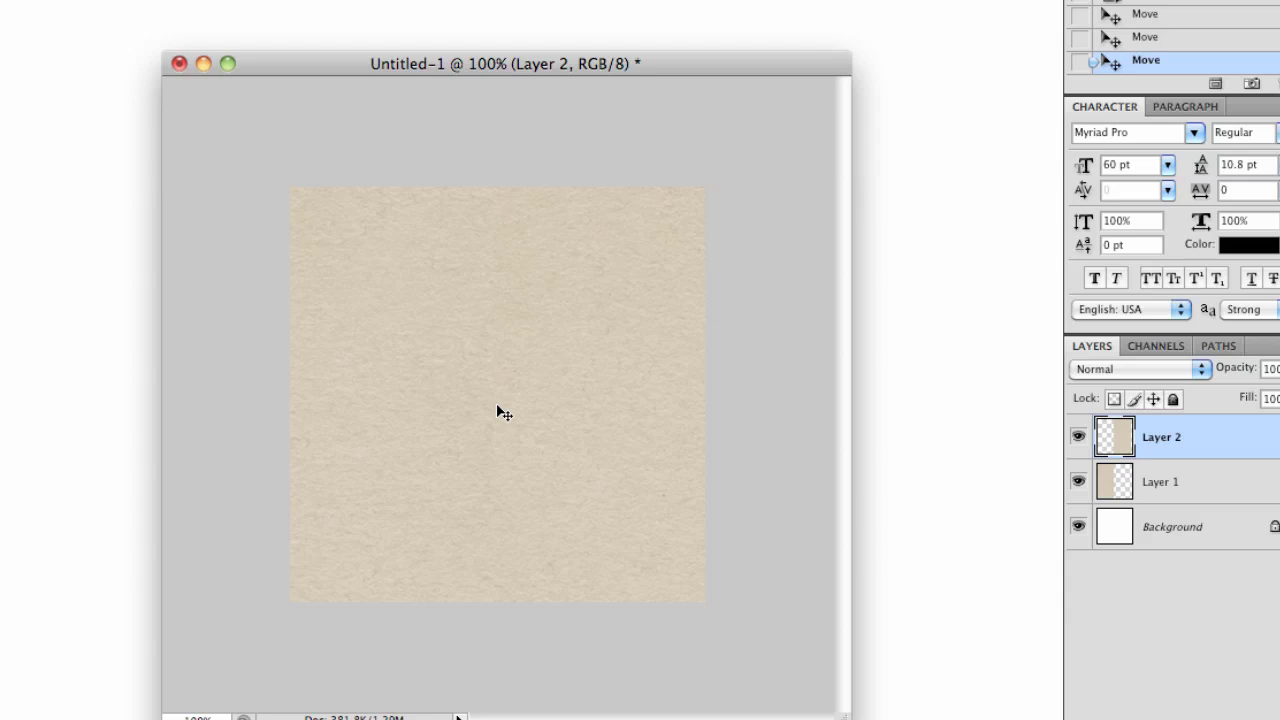
key("ctrl+e")
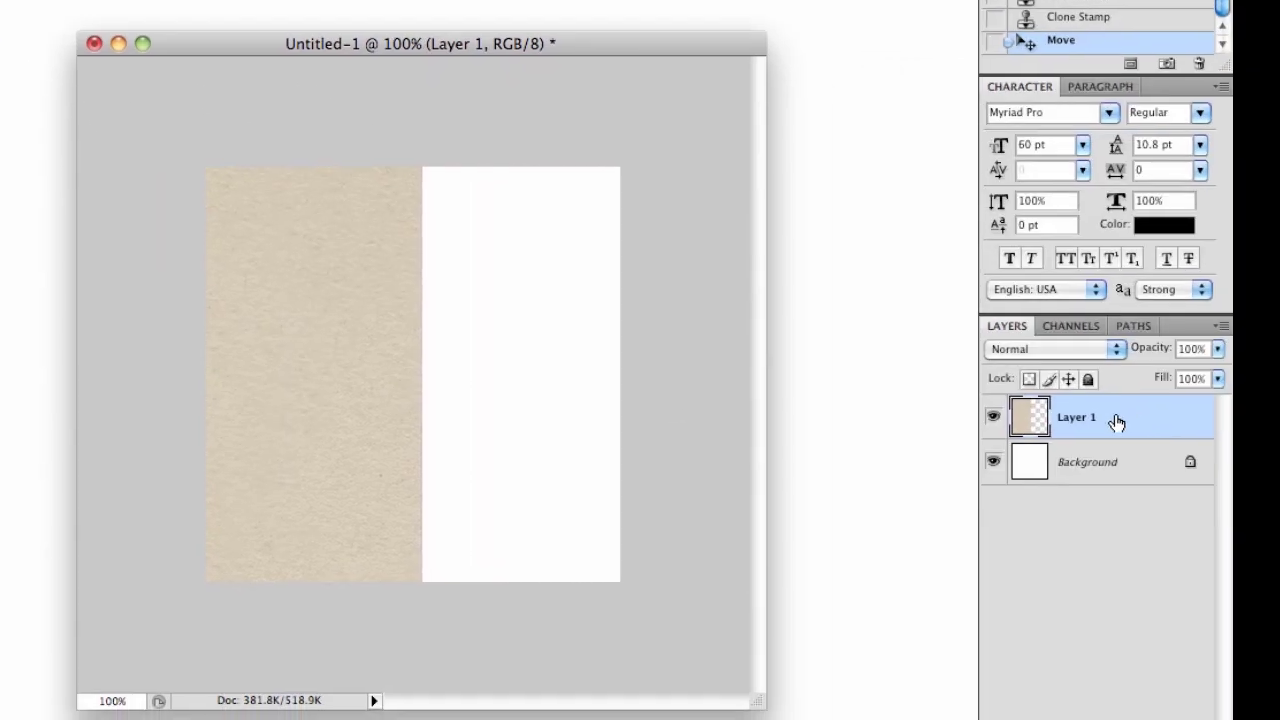
Step: Delete the Layer 1 copy and slide Layer 1 right over the white area
key("ctrl+j")
mouse_move(221, 237)
left_mouse_down()
mouse_move(578, 369)
mouse_move(548, 369)
left_mouse_up()
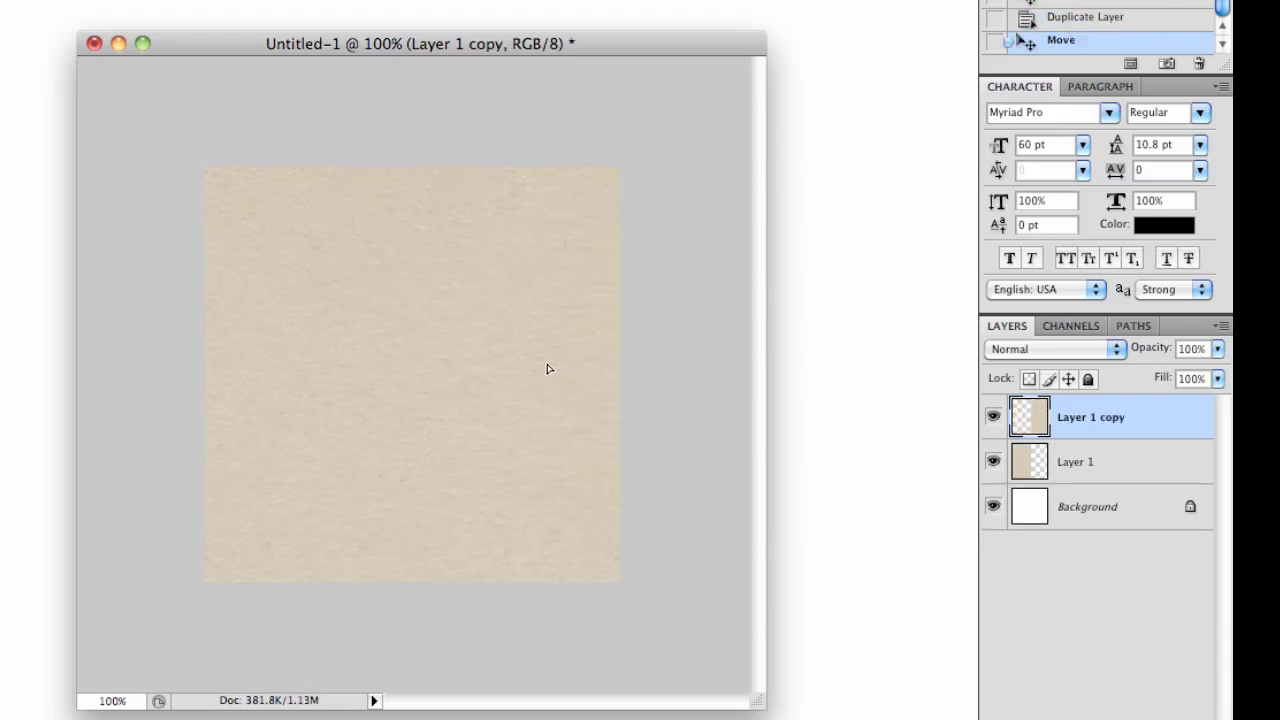
key("ctrl+z")
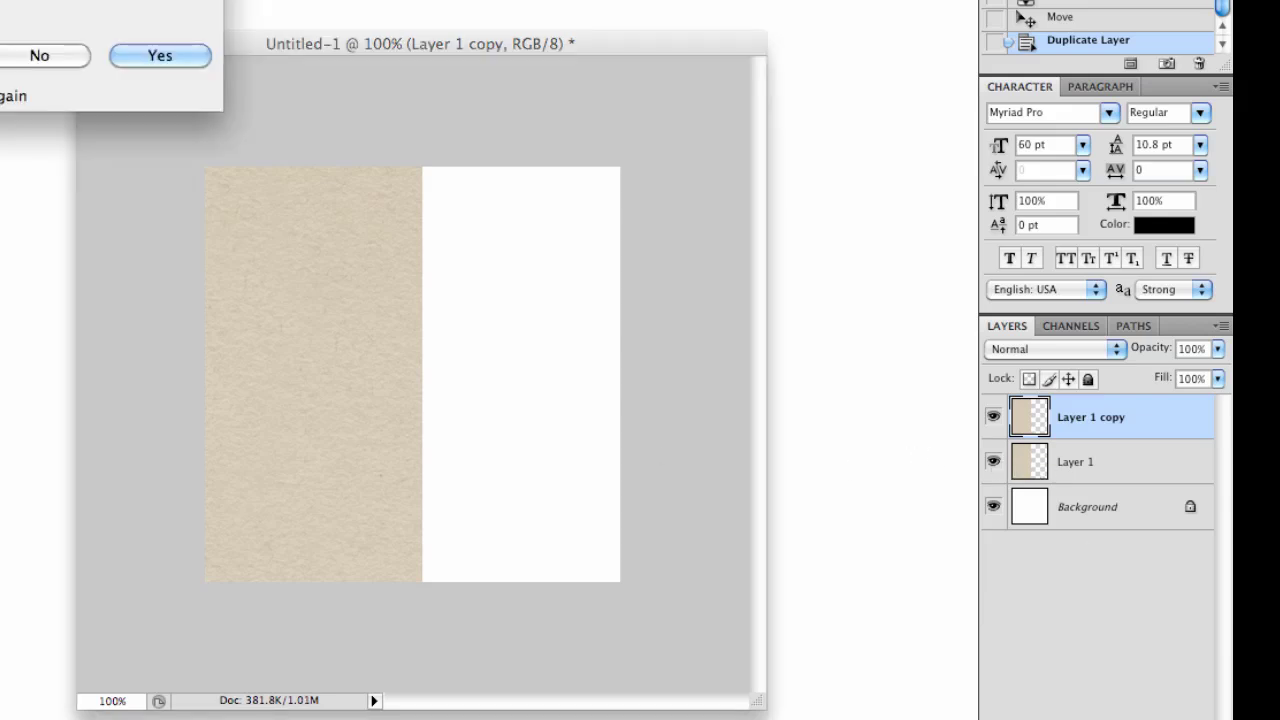
left_click(160, 51)
left_click_drag(271, 280, 479, 293)
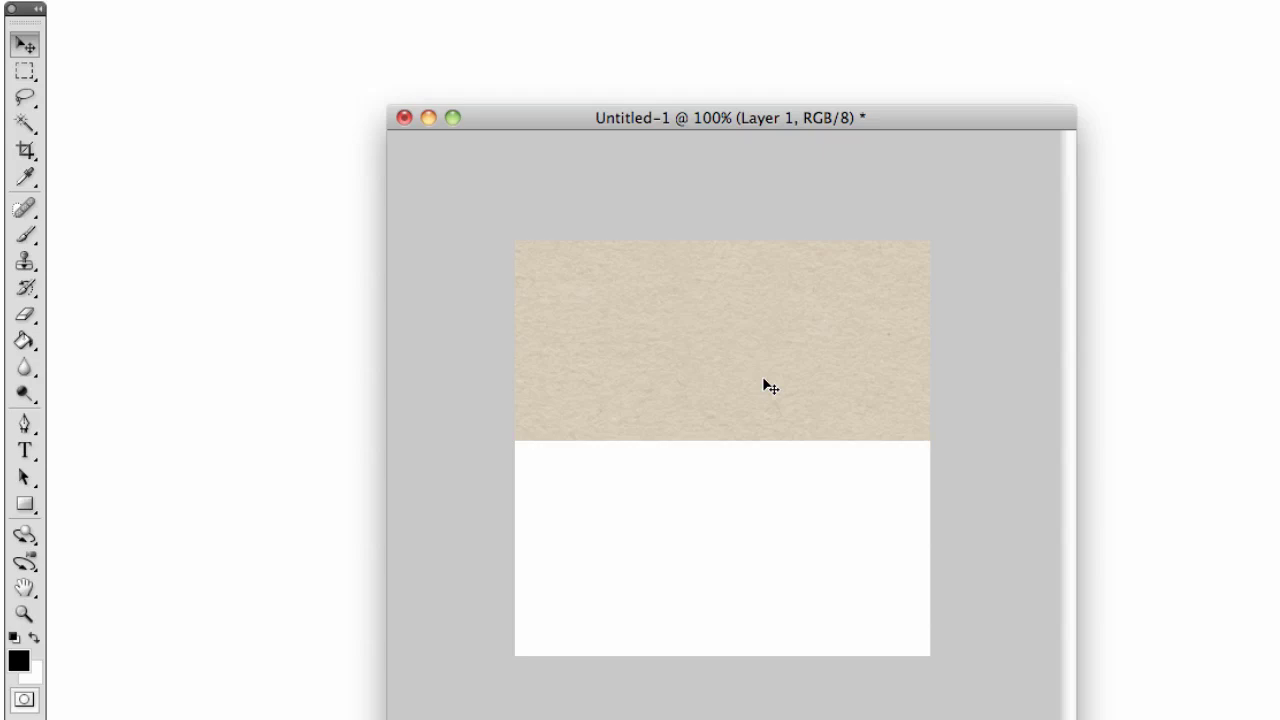
Step: Paste the cut strip as Layer 2 and drag it down to fill the white strip
key("ctrl+v")
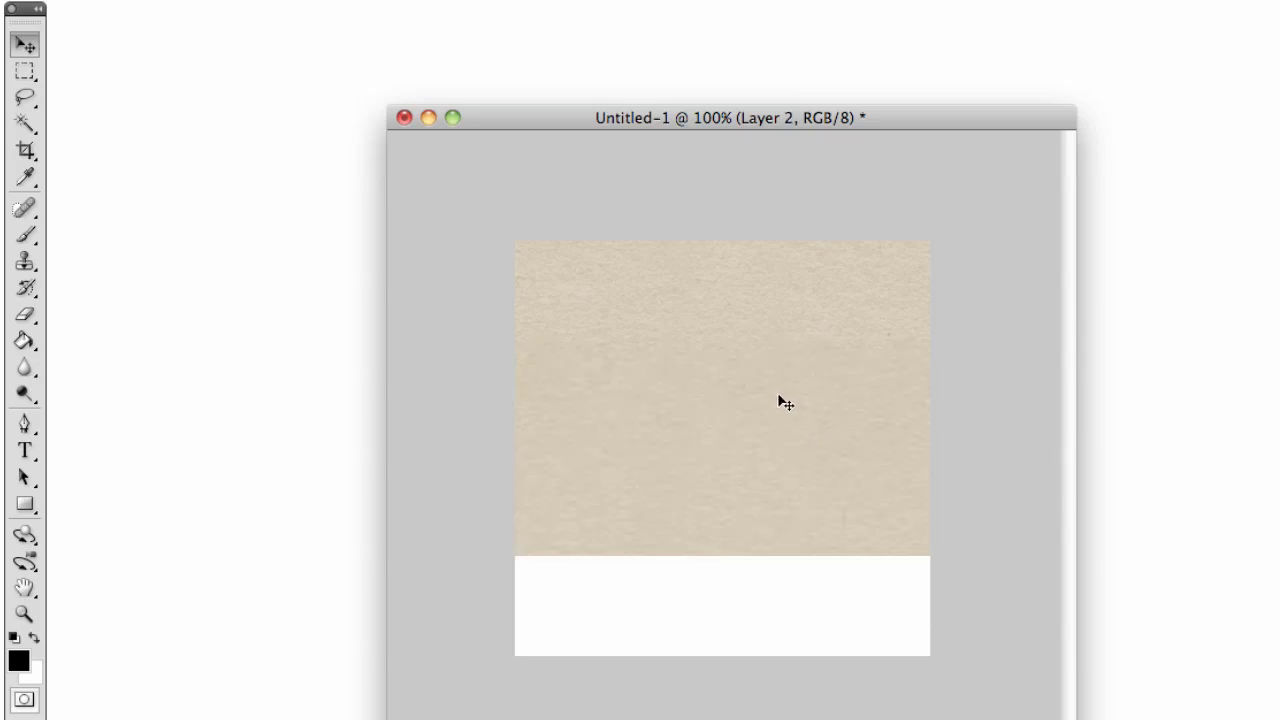
left_click_drag(786, 403, 777, 488)
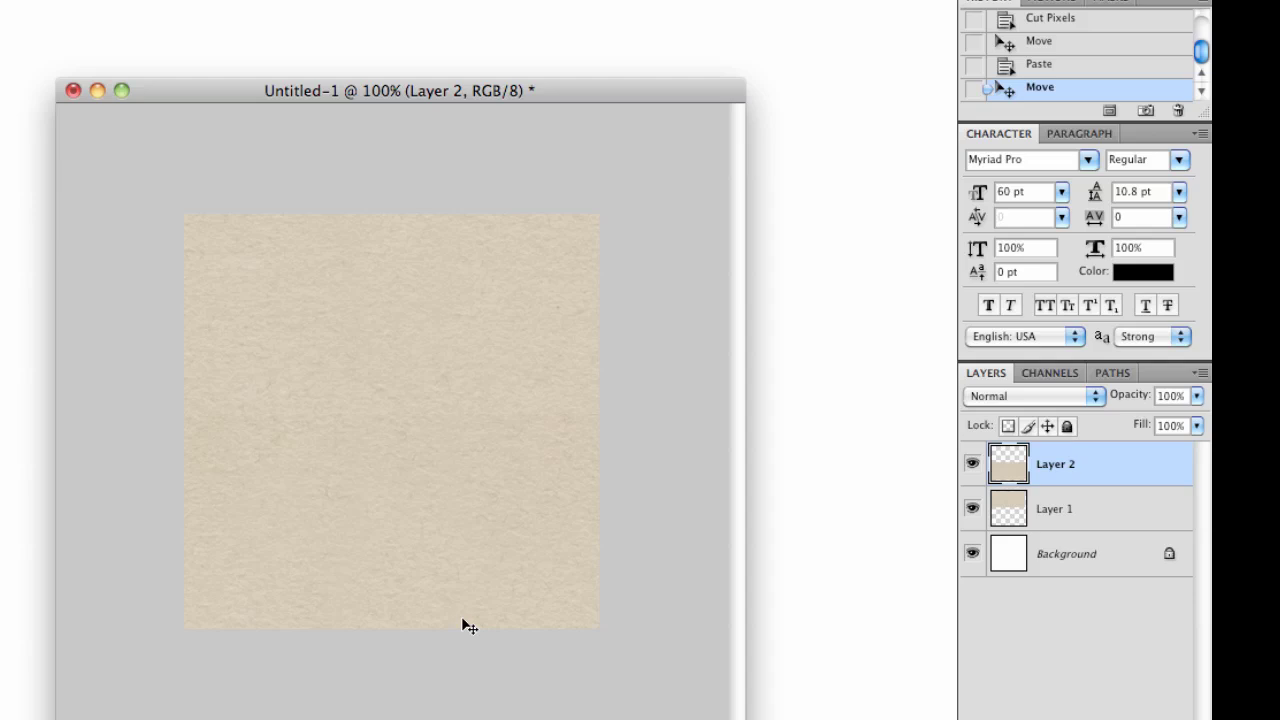
Step: Merge the strip into the texture layer and clone-stamp clean paper over the seams
key("ctrl+e")
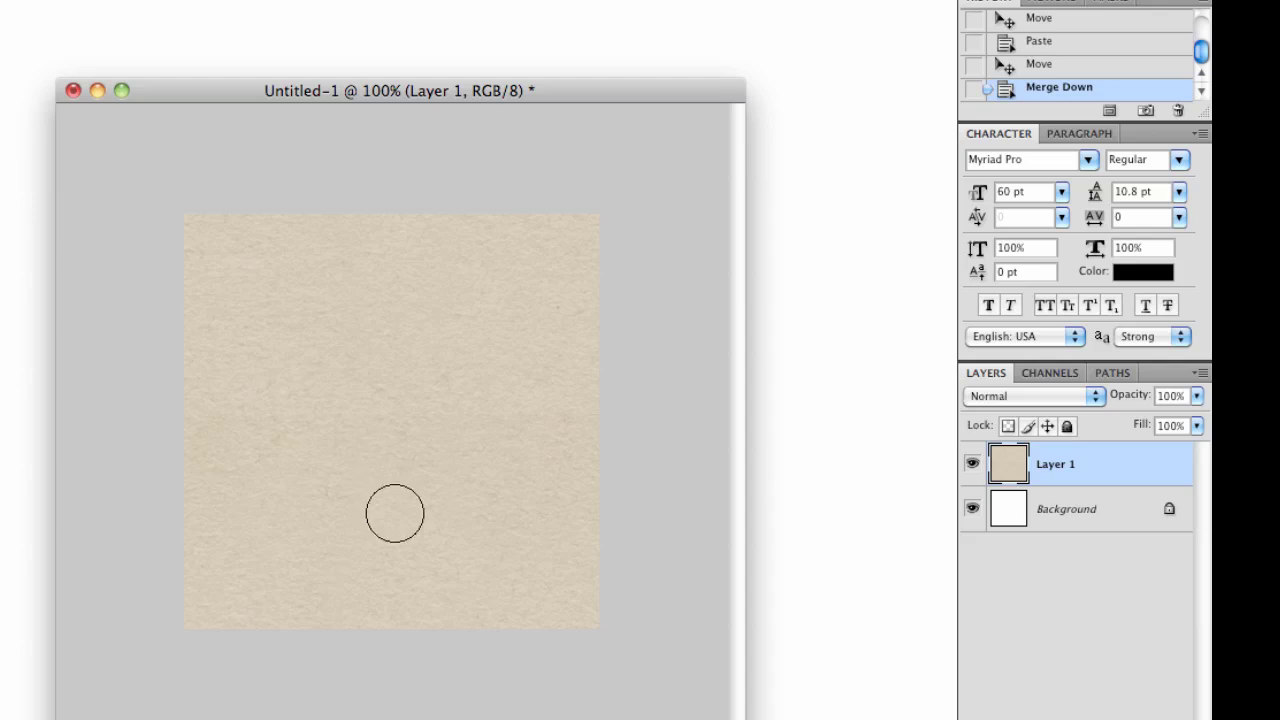
left_click(479, 511, "alt")
left_click_drag(566, 418, 178, 410)
left_click(567, 507, "alt")
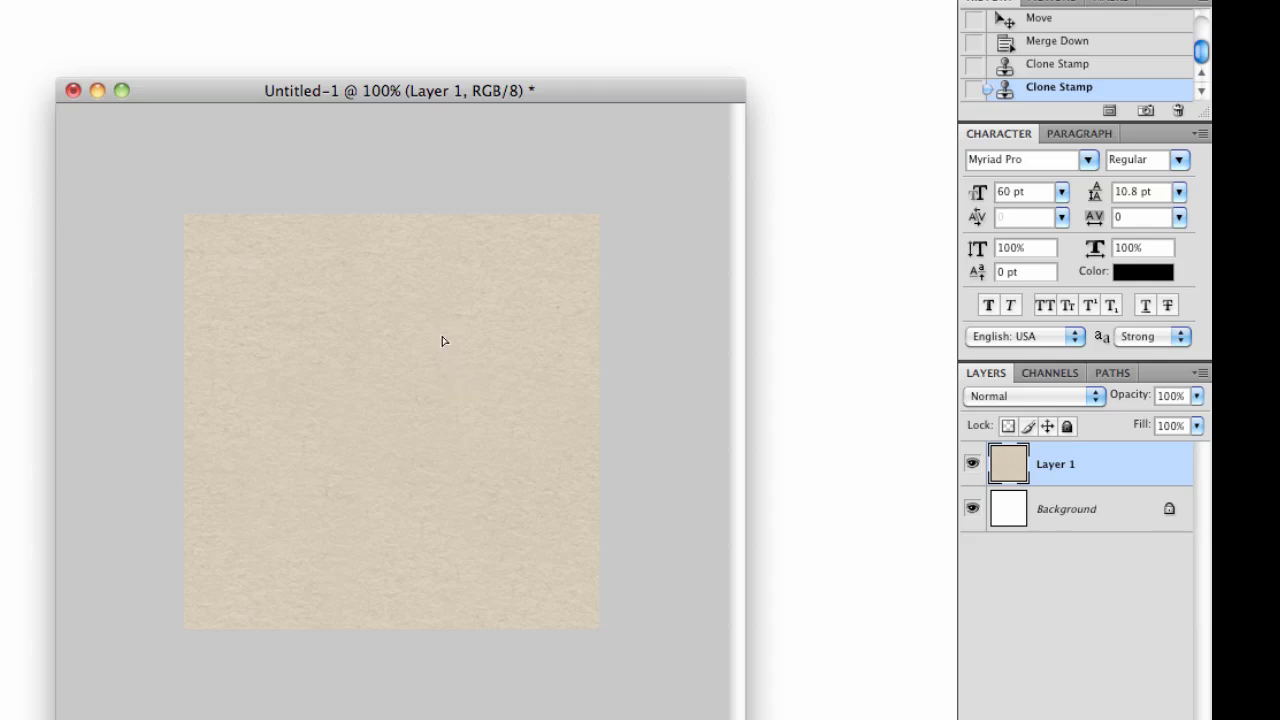
mouse_move(443, 340)
left_mouse_down()
mouse_move(443, 397)
mouse_move(437, 330)
left_mouse_up()
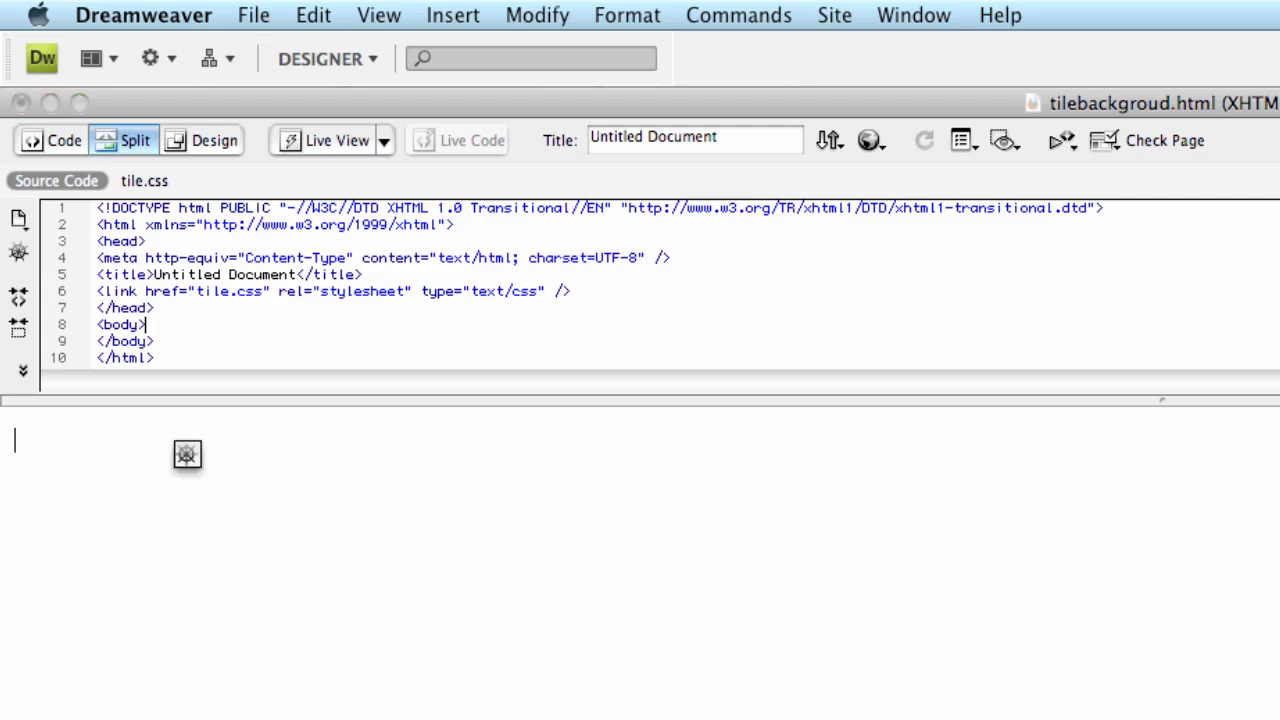
Step: Add background-image:url(beigepaper.jpg); to the body rule in tile.css
left_click(145, 182)
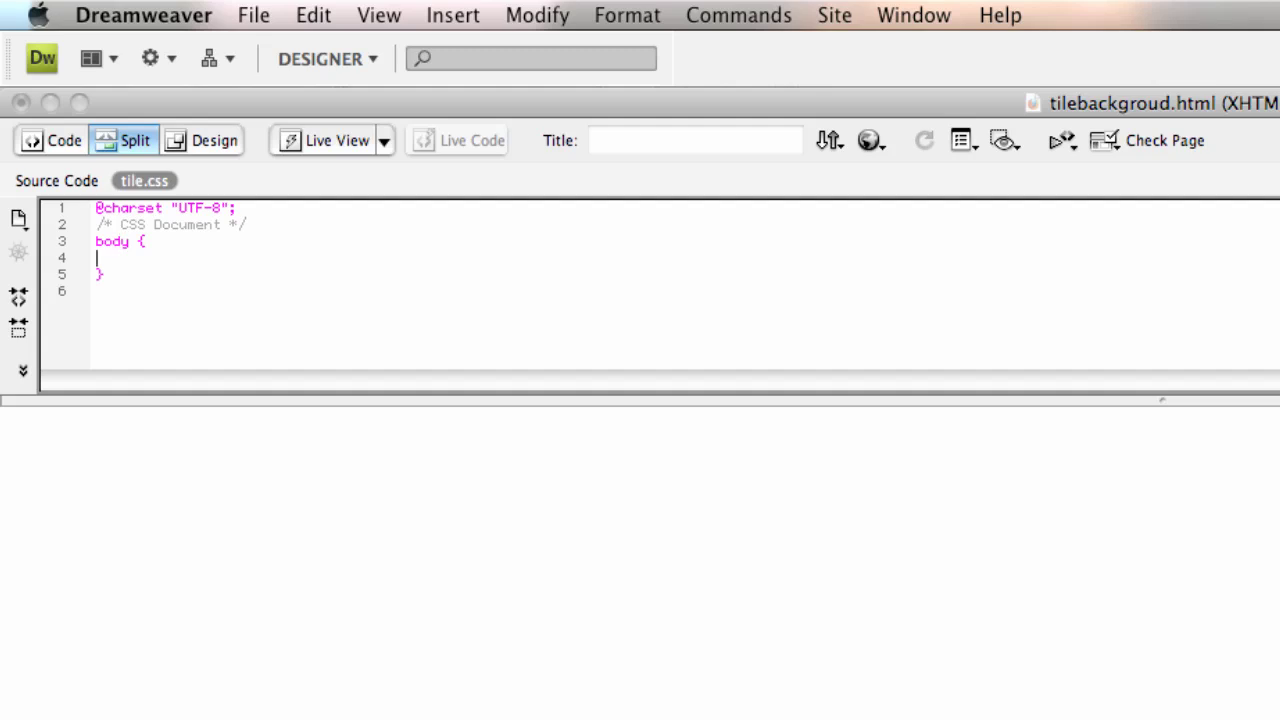
type("background-image:url(beigepaper.jpg);")
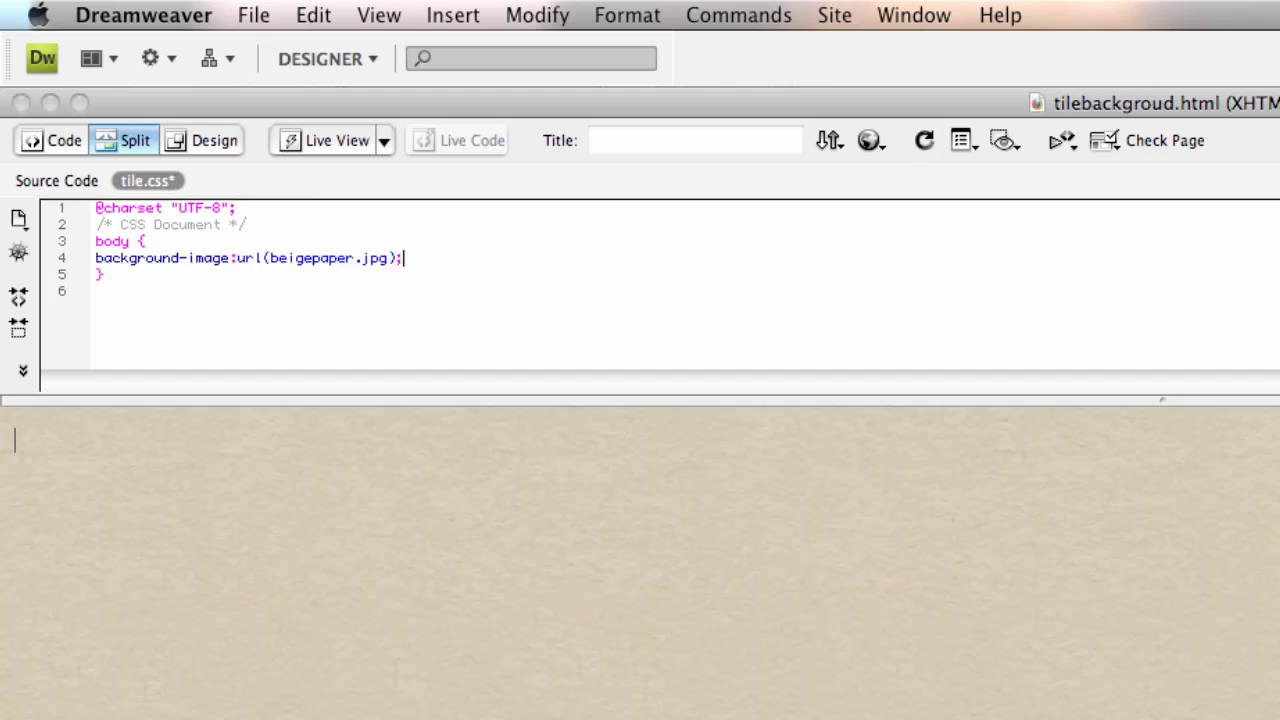